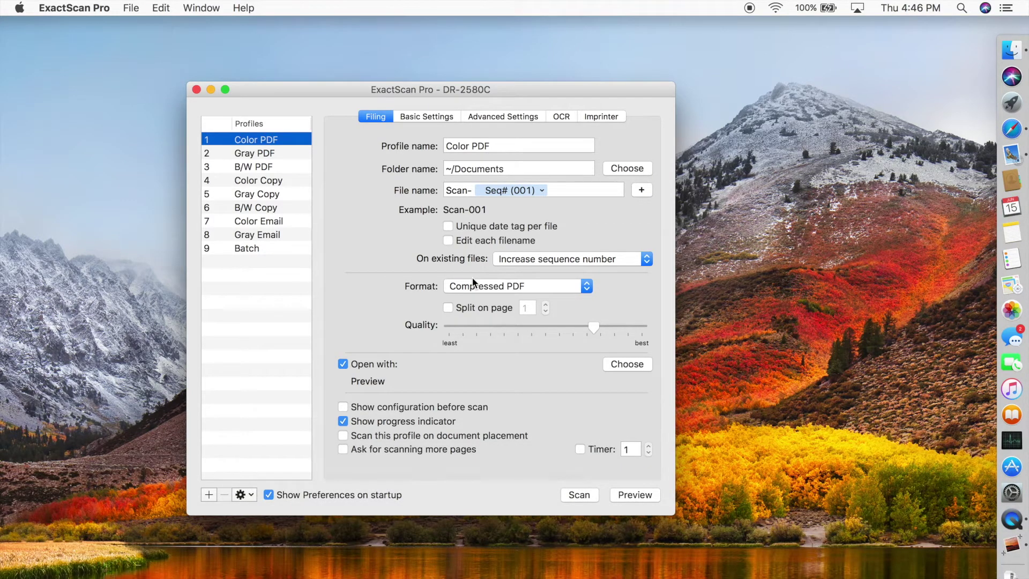
Scan the business card to Scan-002.pdf, review the Color PDF profile's OCR options, then quit ExactScan Pro
left_click(579, 495)
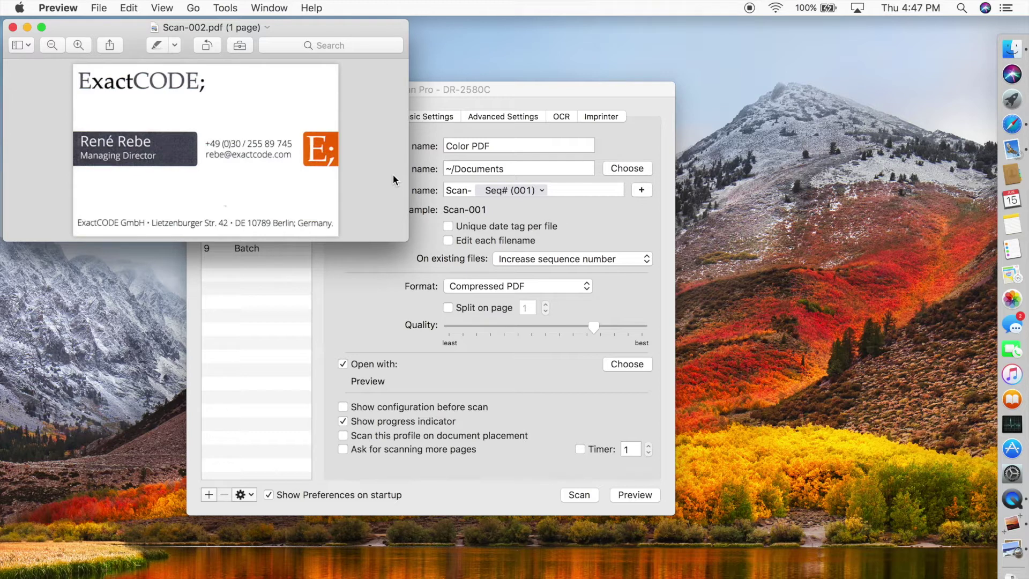
left_click(427, 182)
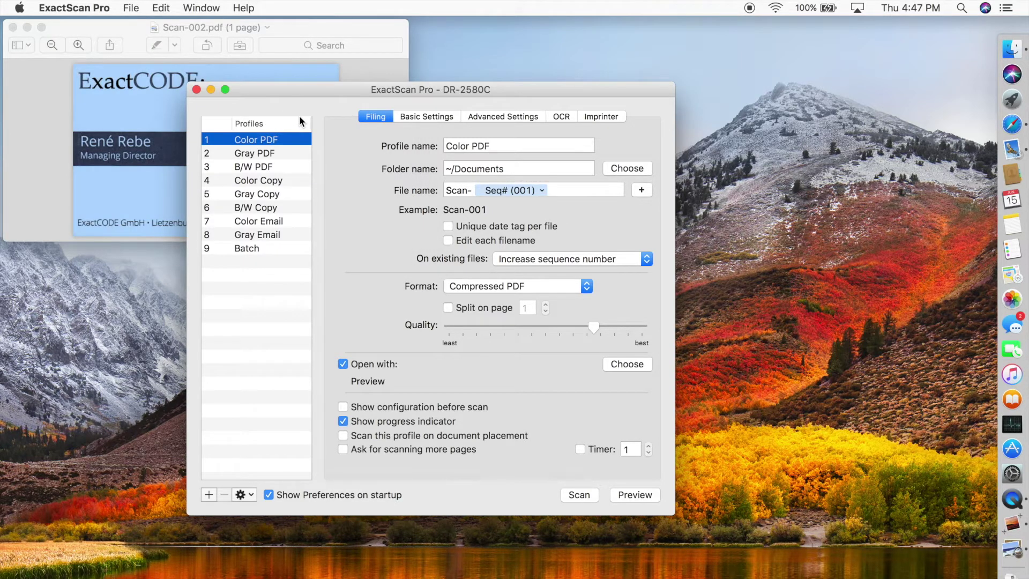
left_click(561, 116)
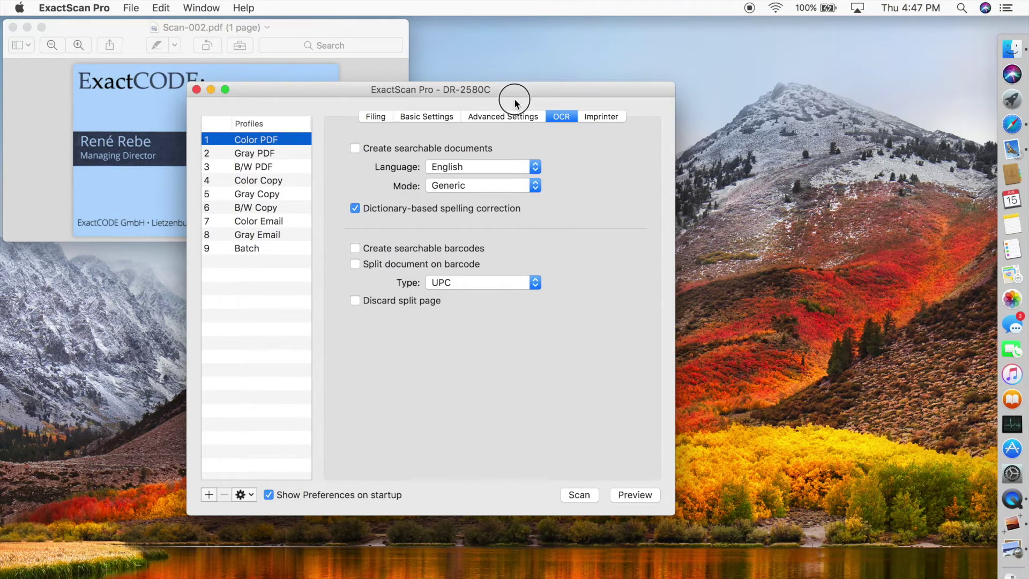
key("super+q")
Launch OCRKit and OCR Scan-002.pdf, overwriting the existing Scan-002-OCR.pdf
left_click(1012, 98)
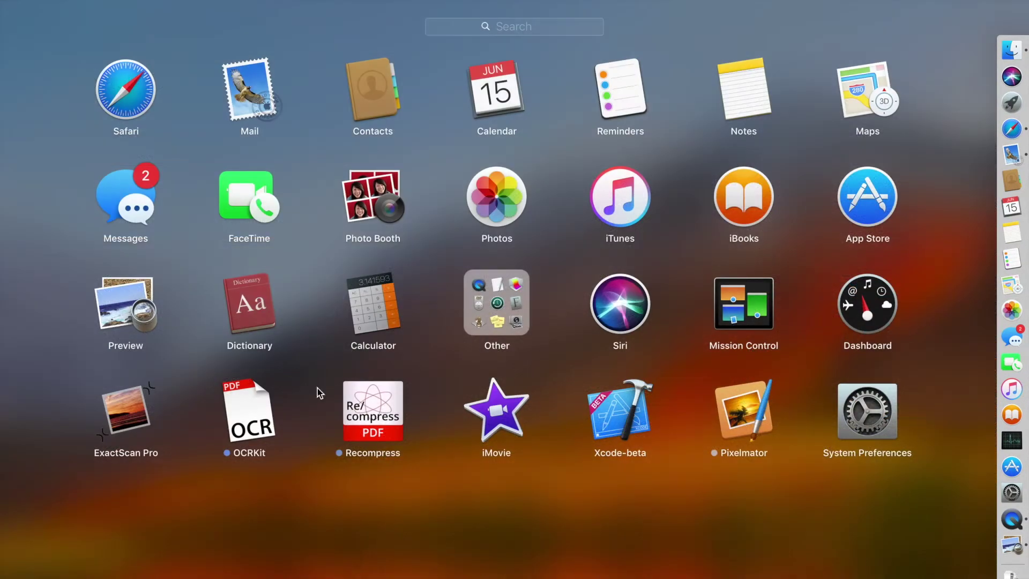
left_click(250, 410)
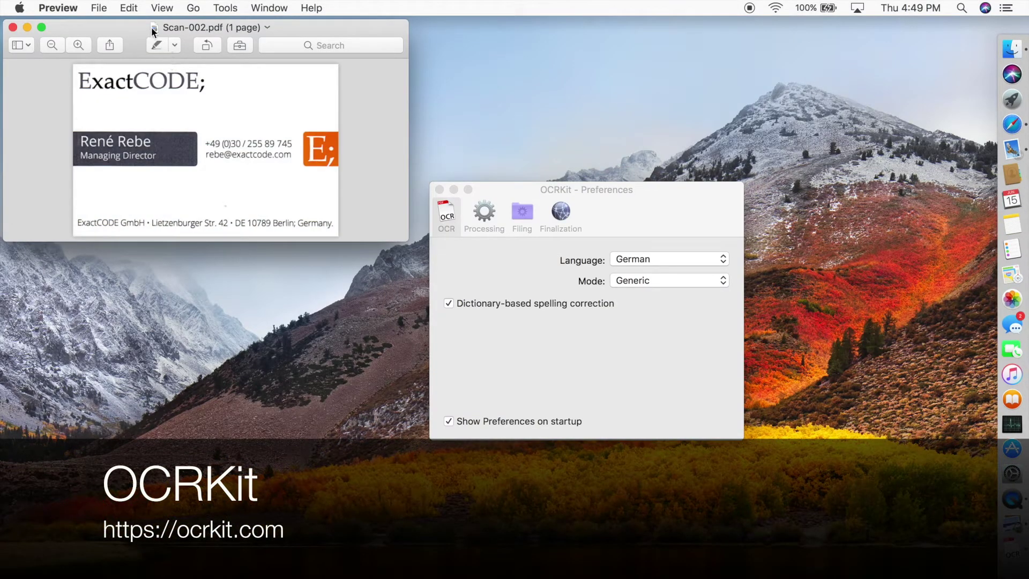
left_click_drag(153, 30, 419, 244)
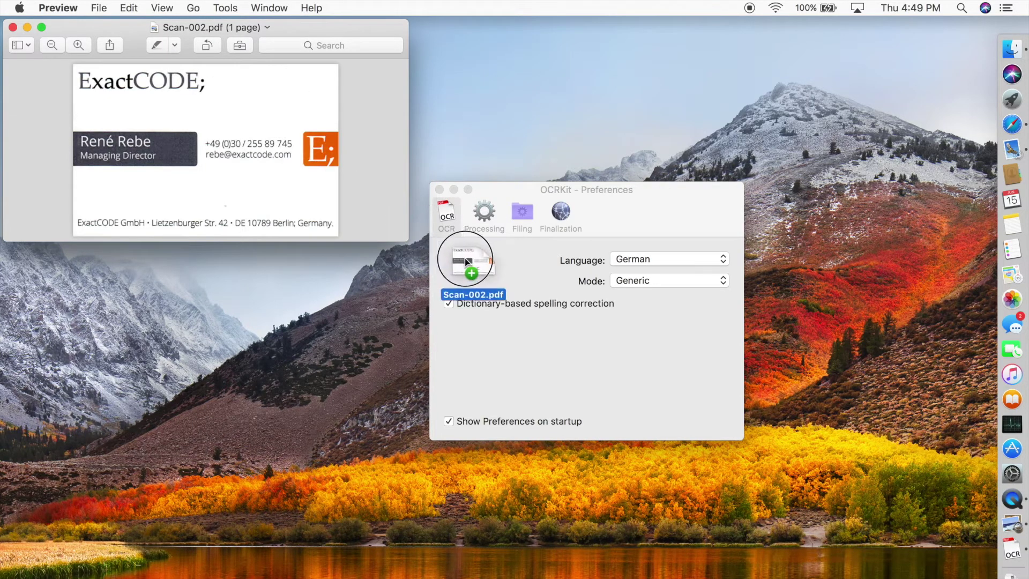
left_click_drag(419, 244, 465, 258)
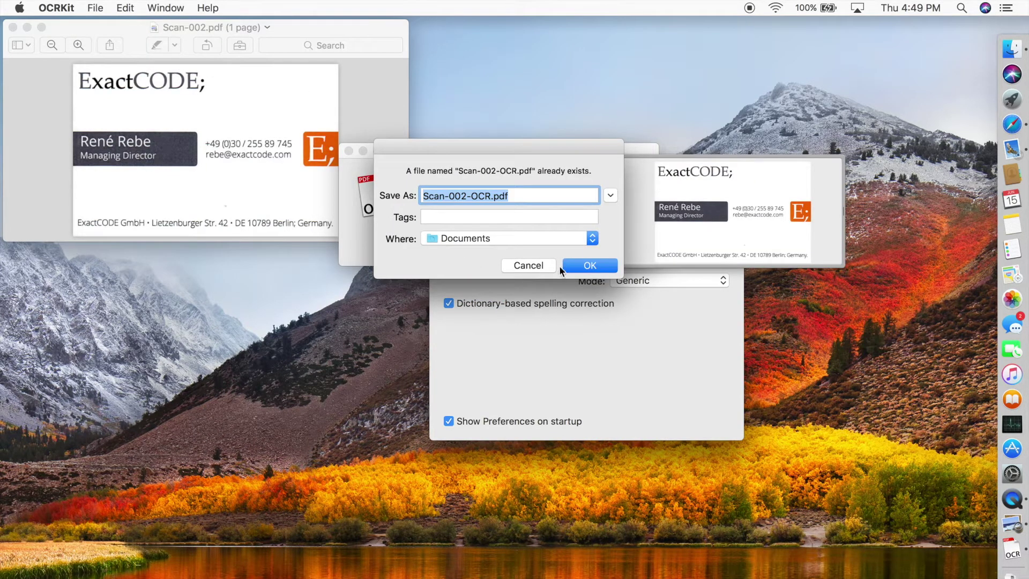
left_click(590, 267)
left_click(599, 238)
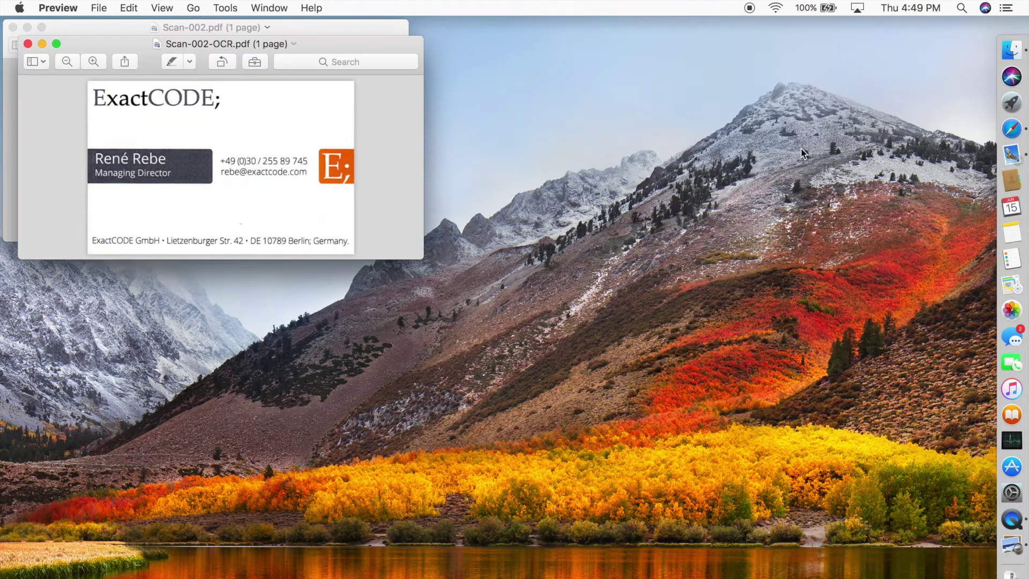
Search the OCR'd card for 'exact' (three matches), close Preview, and launch Recompress
left_click(293, 58)
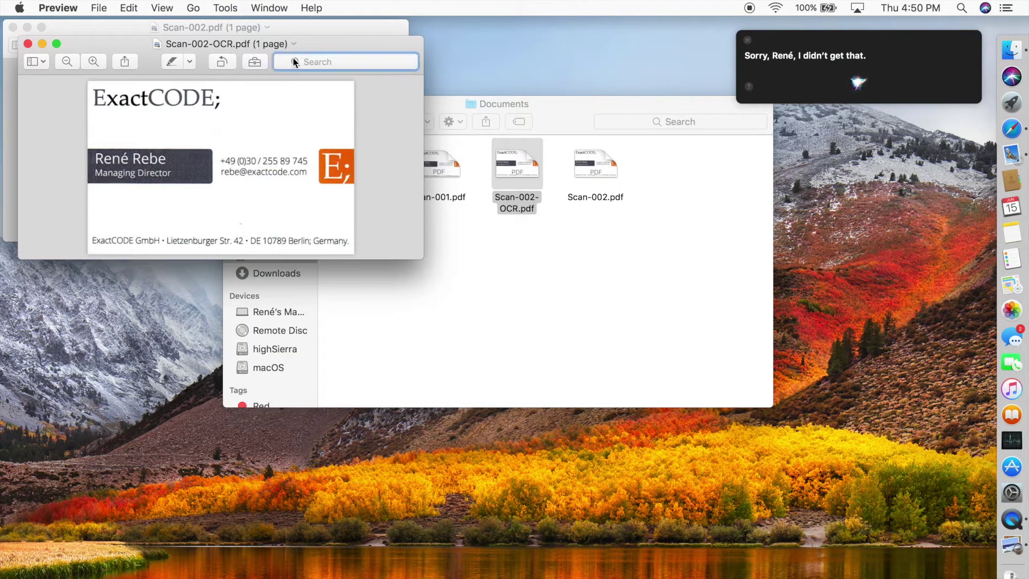
type("e")
type("xact")
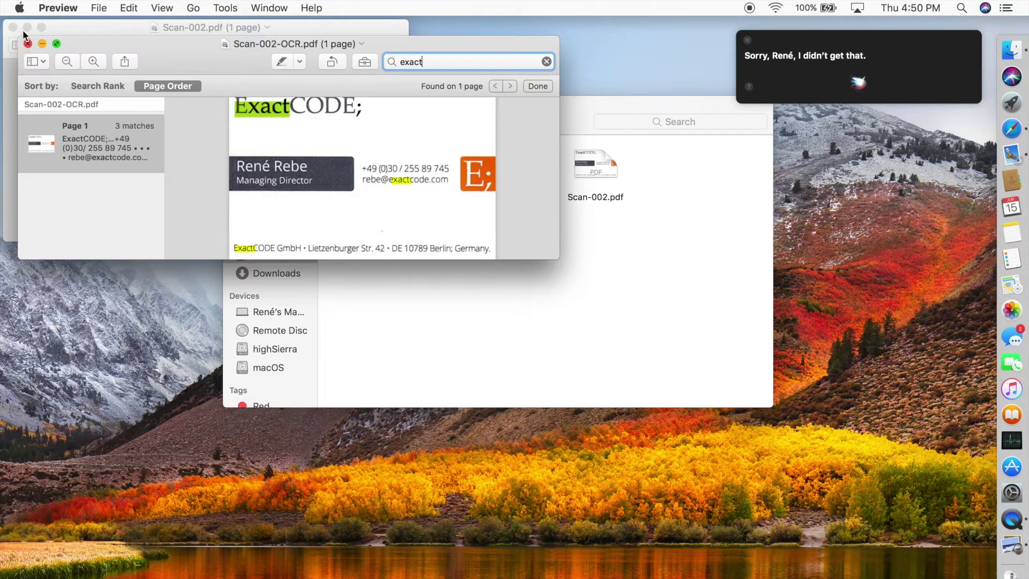
left_click(27, 44, "alt")
left_click(1015, 101)
left_click(408, 381)
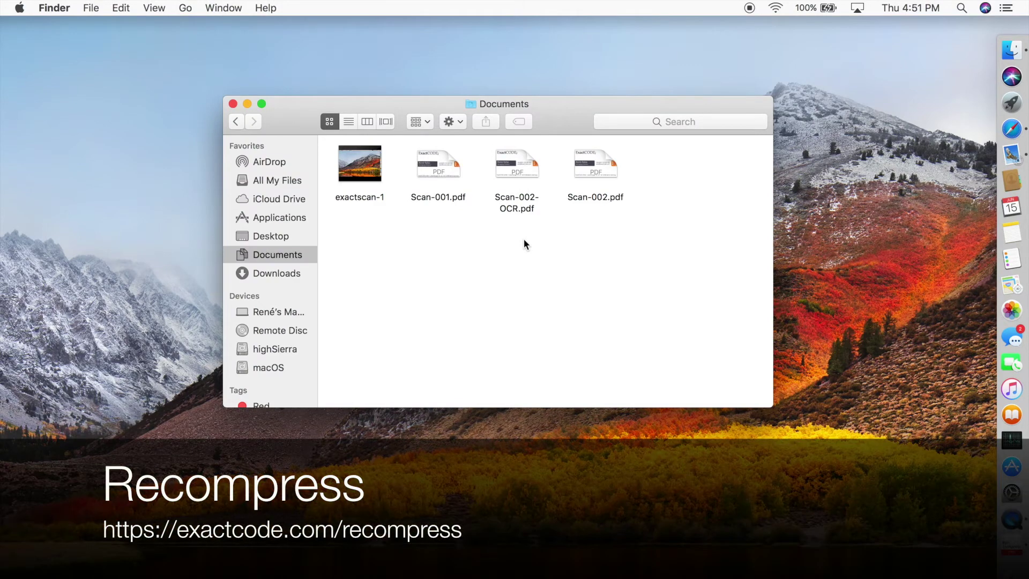
Recompress Scan-002-OCR.pdf, saving the output as Scan-002-recompress.pdf
mouse_move(510, 166)
left_mouse_down()
mouse_move(594, 262)
mouse_move(1014, 543)
left_mouse_up()
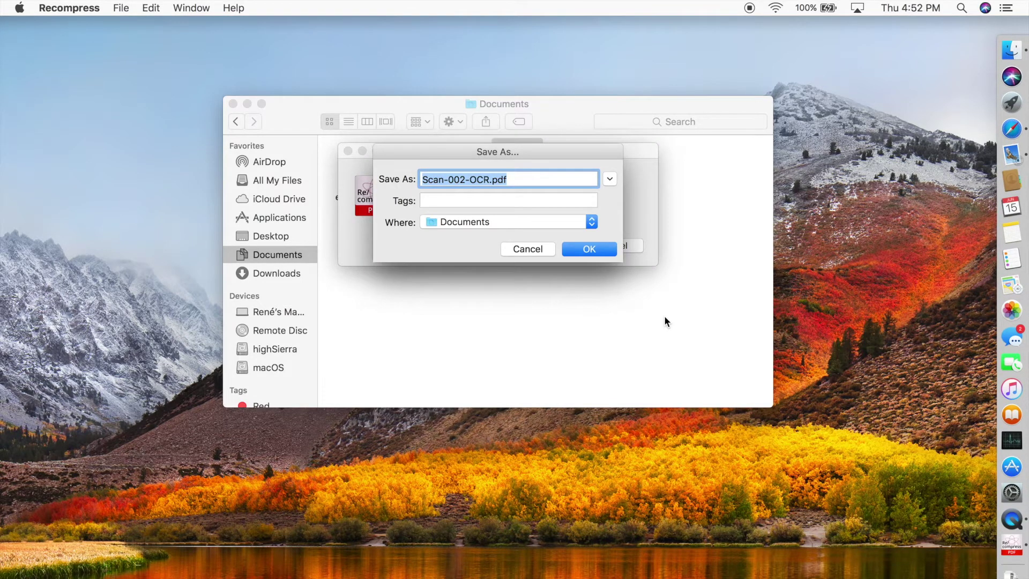
key("Right")
key("Left")
key("Left")
key("Left")
key("BackSpace")
key("BackSpace")
key("BackSpace")
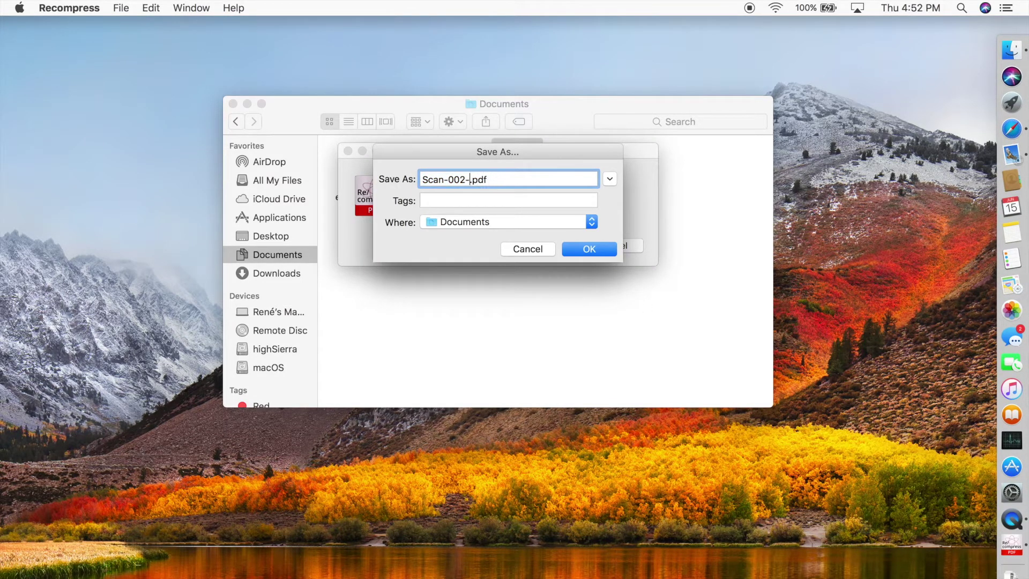
type("recompress")
key("Return")
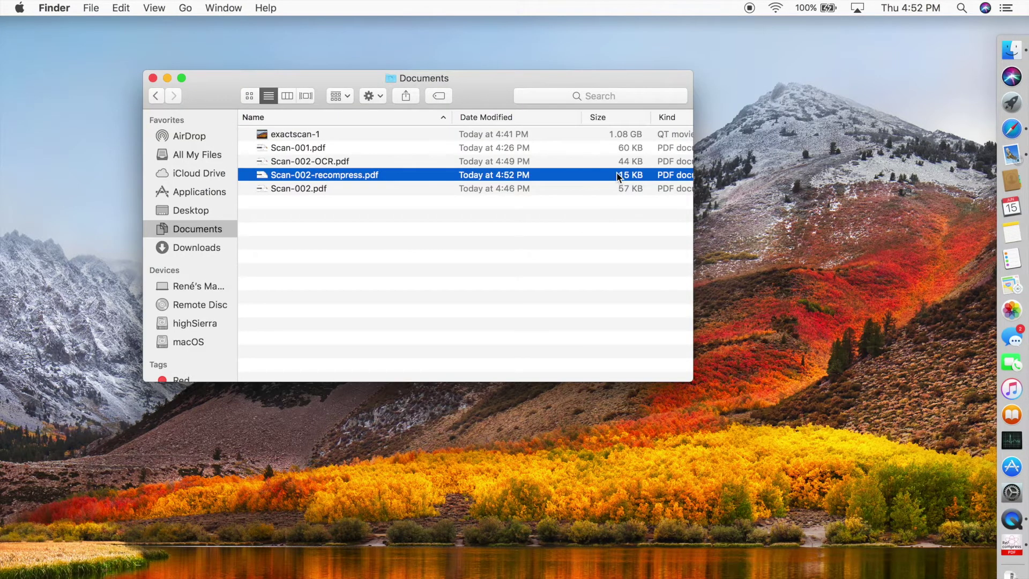
Compare the 15 KB recompressed file with the 44 KB OCR version in Quick Look
key("space")
key("Up")
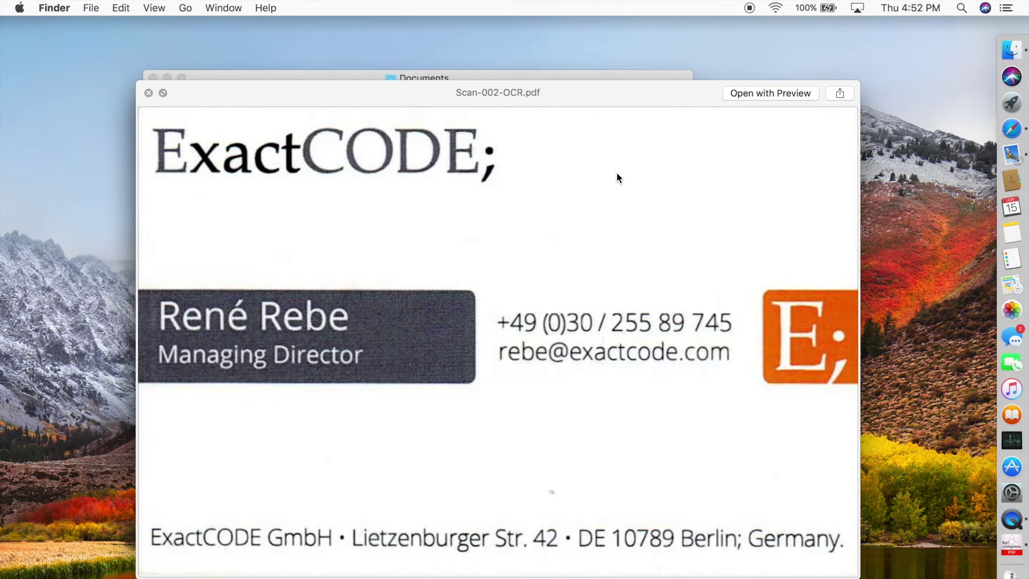
key("Down")
key("space")
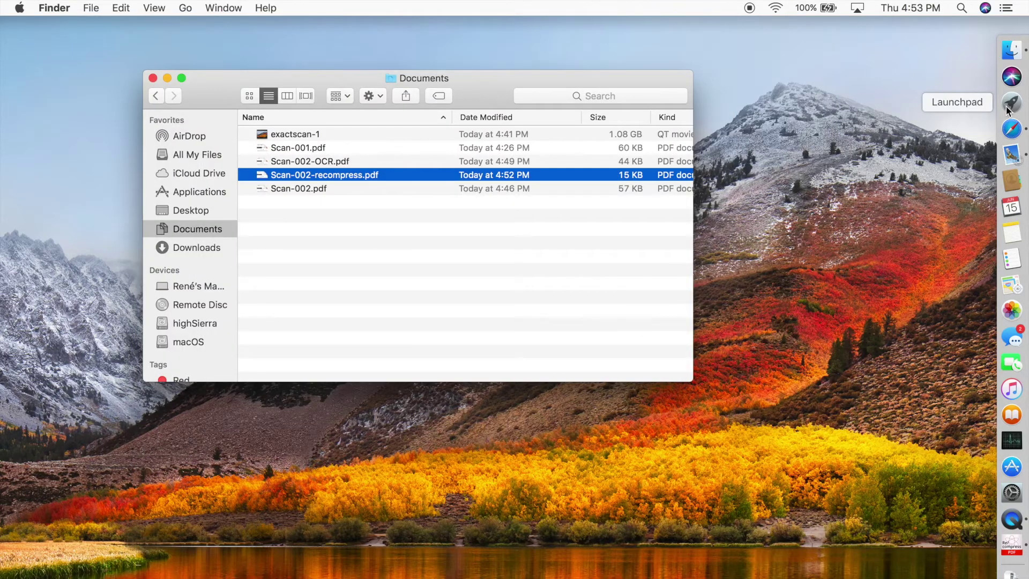
left_click(1011, 111)
left_click(372, 418)
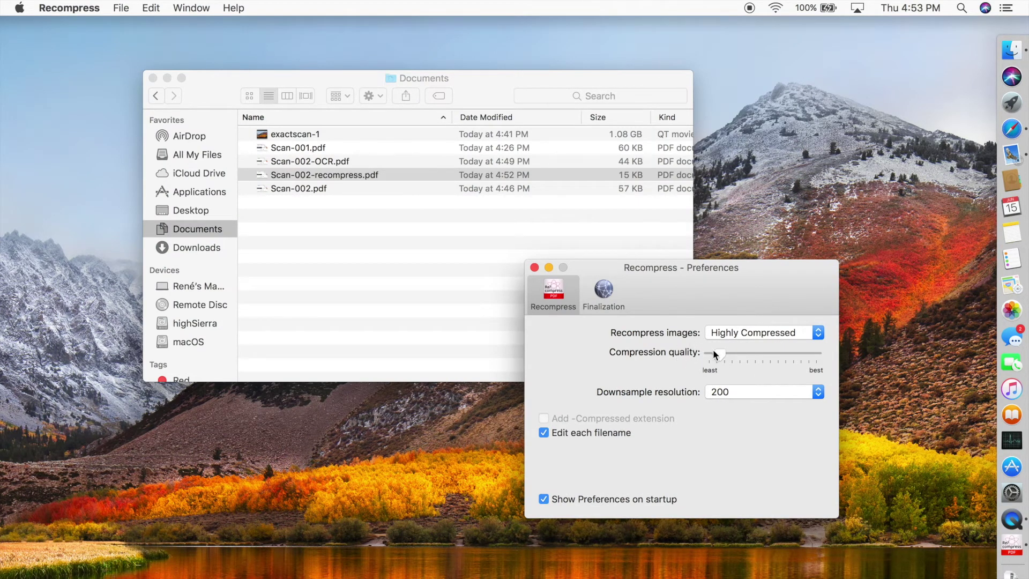
left_click(535, 267)
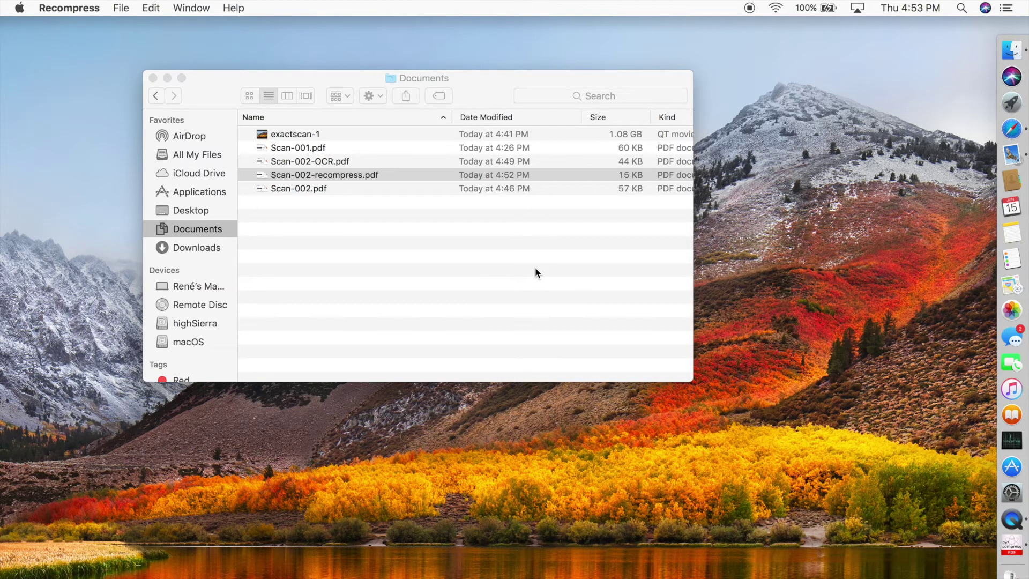